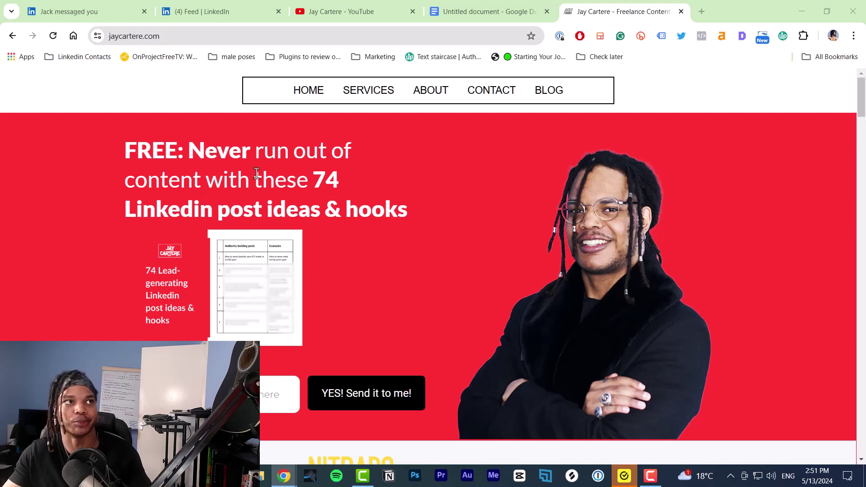
From the feed, start a new article published as the personal profile.
{"action": "left_click", "coordinate": [199, 14]}
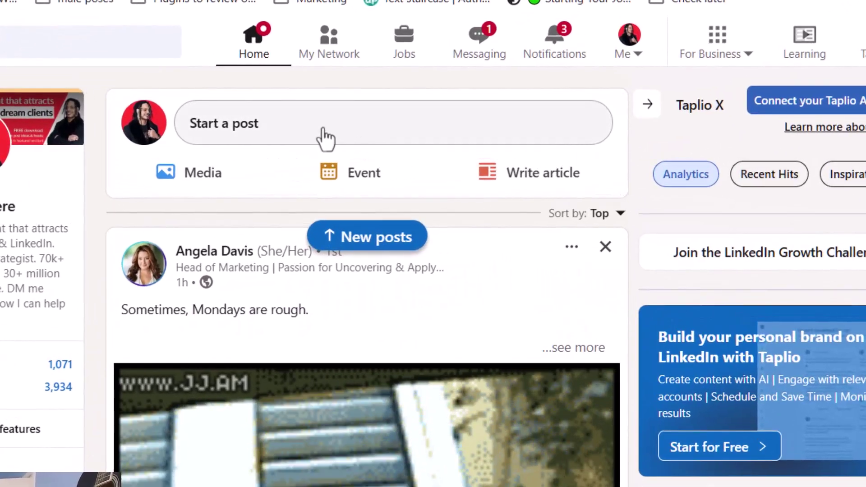
{"action": "left_click", "coordinate": [518, 187]}
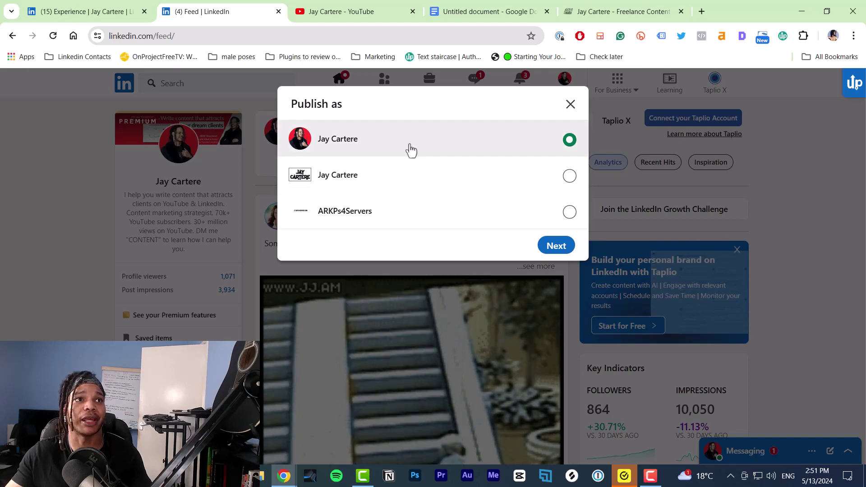
{"action": "left_click", "coordinate": [554, 246]}
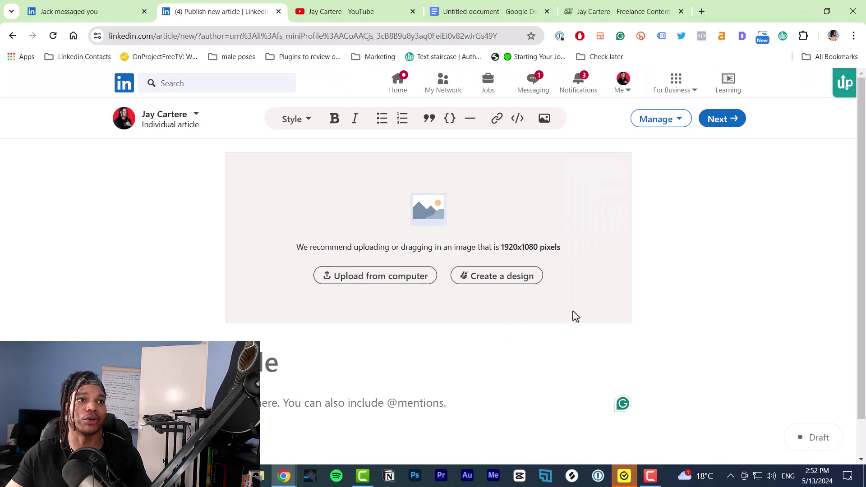
Drag 'Linkedin article image.png' from Downloads into the article's cover image area.
{"action": "scroll", "coordinate": [356, 350], "scroll_direction": "down", "scroll_amount": 1}
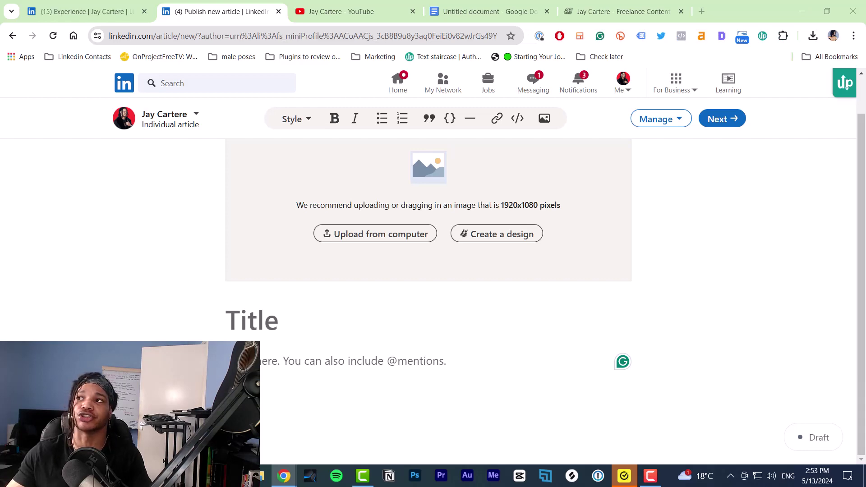
{"action": "left_click_drag", "start_coordinate": [721, 3], "coordinate": [864, 128]}
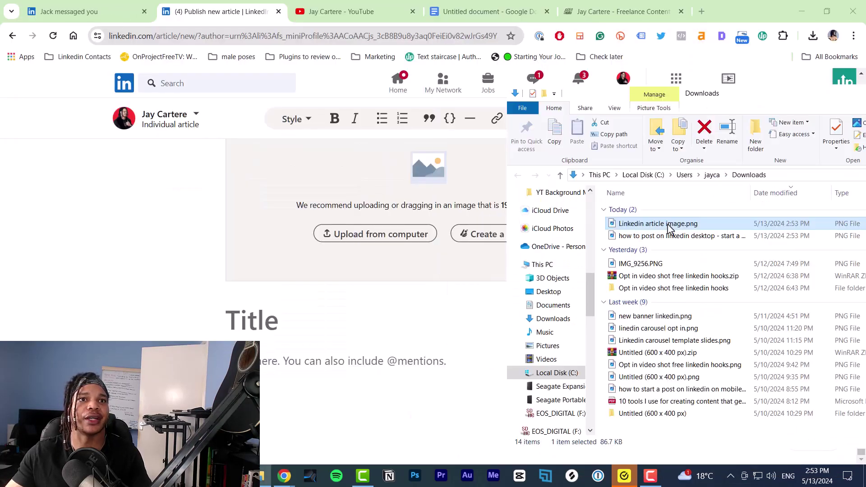
{"action": "left_click_drag", "start_coordinate": [667, 226], "coordinate": [360, 228]}
{"action": "left_click_drag", "start_coordinate": [658, 224], "coordinate": [519, 199]}
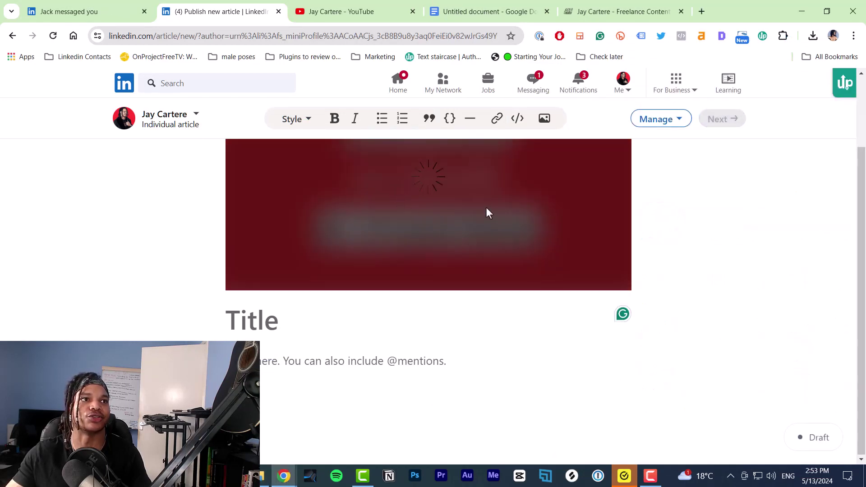
{"action": "left_click", "coordinate": [296, 327]}
{"action": "scroll", "coordinate": [455, 266], "scroll_direction": "up", "scroll_amount": 1}
{"action": "scroll", "coordinate": [456, 262], "scroll_direction": "up", "scroll_amount": 1}
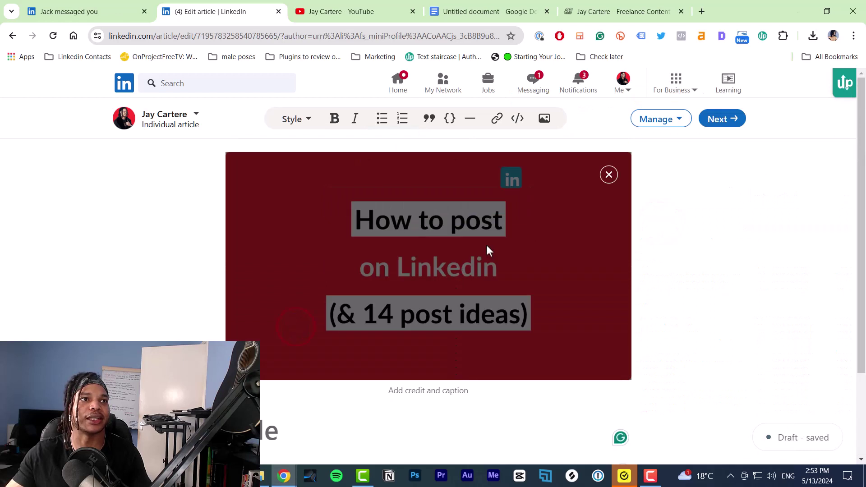
{"action": "scroll", "coordinate": [486, 246], "scroll_direction": "down", "scroll_amount": 1}
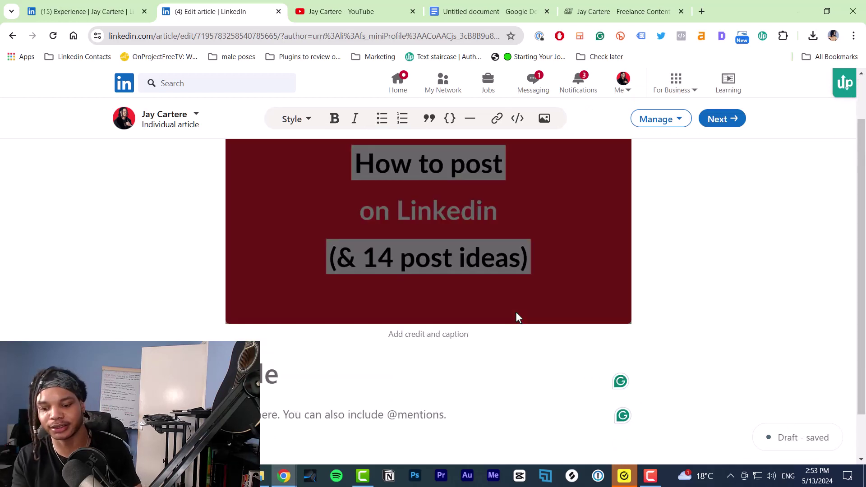
Enter the article title 'How to post on Lnkedin' and move into the body.
{"action": "type", "text": "How to post on Lnkedin"}
{"action": "left_click", "coordinate": [348, 413]}
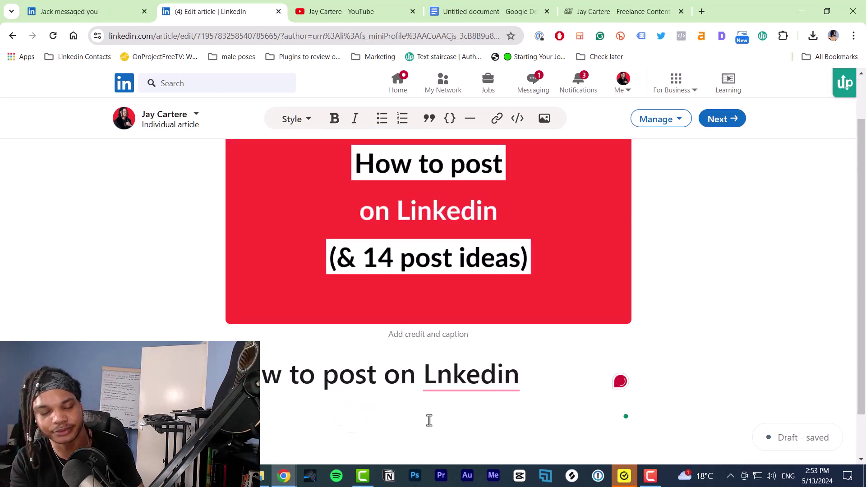
{"action": "scroll", "coordinate": [429, 420], "scroll_direction": "down", "scroll_amount": 1}
Drop the LinkedIn desktop screenshot from Downloads into the article body.
{"action": "key", "text": "alt+Tab"}
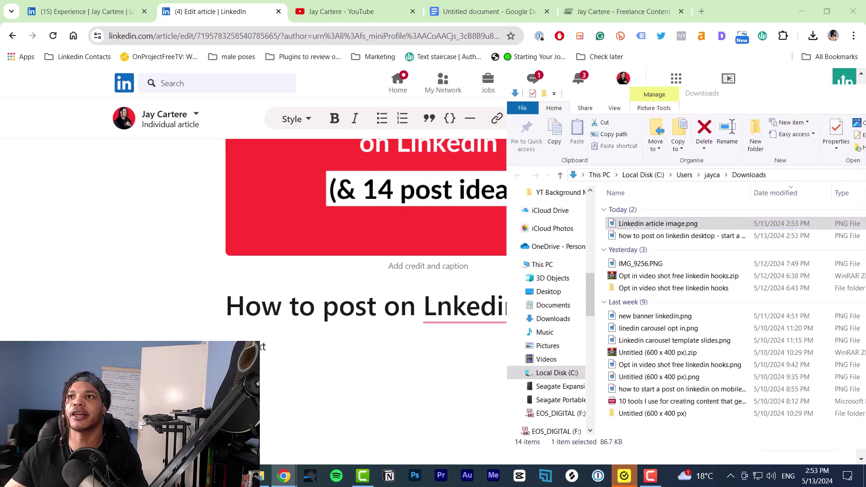
{"action": "left_click_drag", "start_coordinate": [663, 235], "coordinate": [334, 361]}
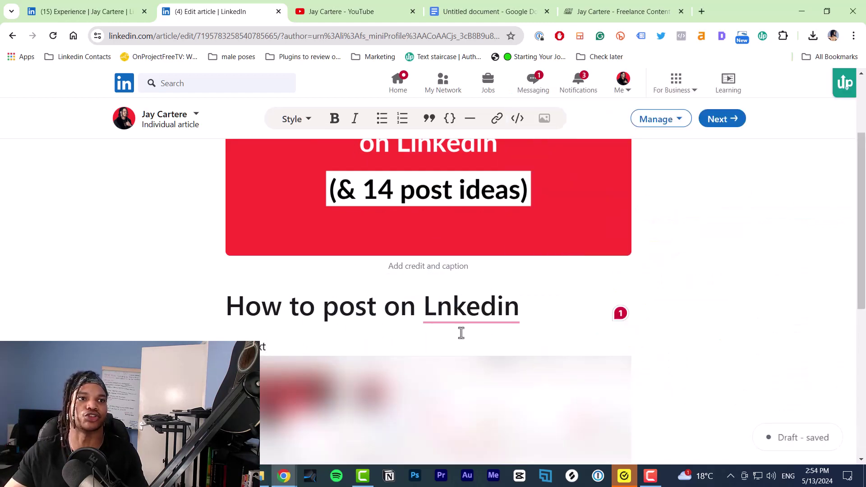
{"action": "scroll", "coordinate": [212, 313], "scroll_direction": "down", "scroll_amount": 7}
{"action": "left_click", "coordinate": [245, 309]}
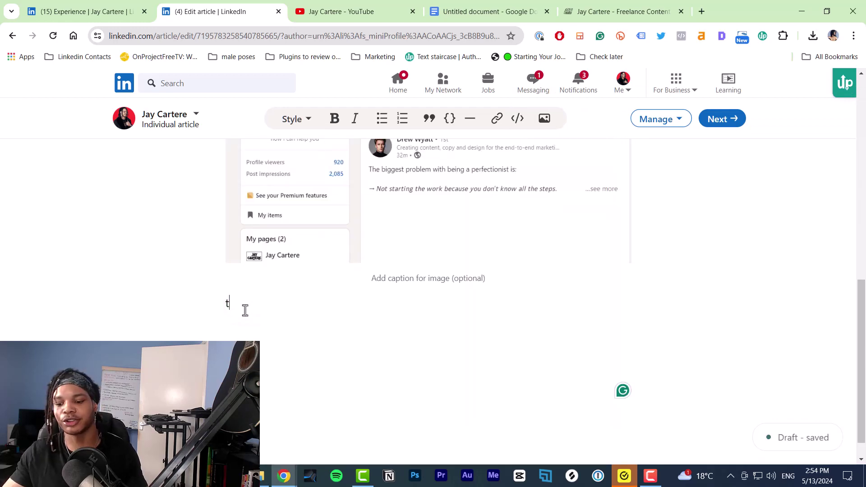
Delete the lone 't' in the paragraph beneath the body screenshot.
{"action": "key", "text": "Return"}
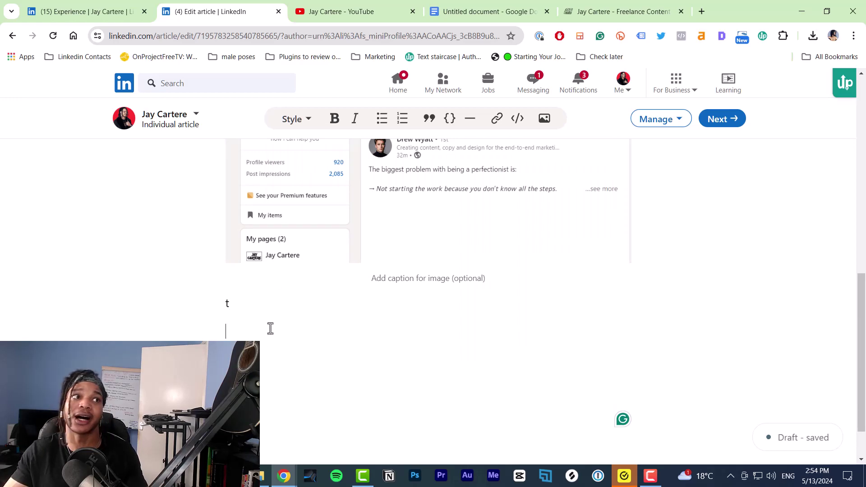
{"action": "scroll", "coordinate": [282, 285], "scroll_direction": "down", "scroll_amount": 1}
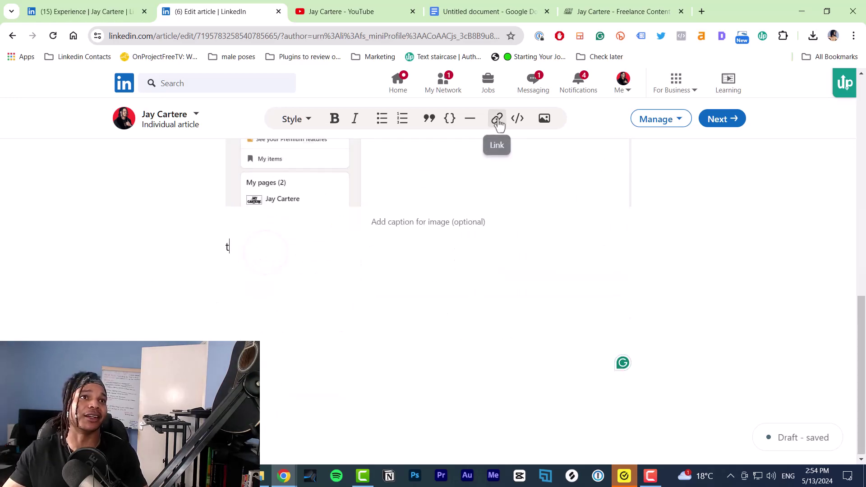
{"action": "left_click_drag", "start_coordinate": [272, 257], "coordinate": [191, 250]}
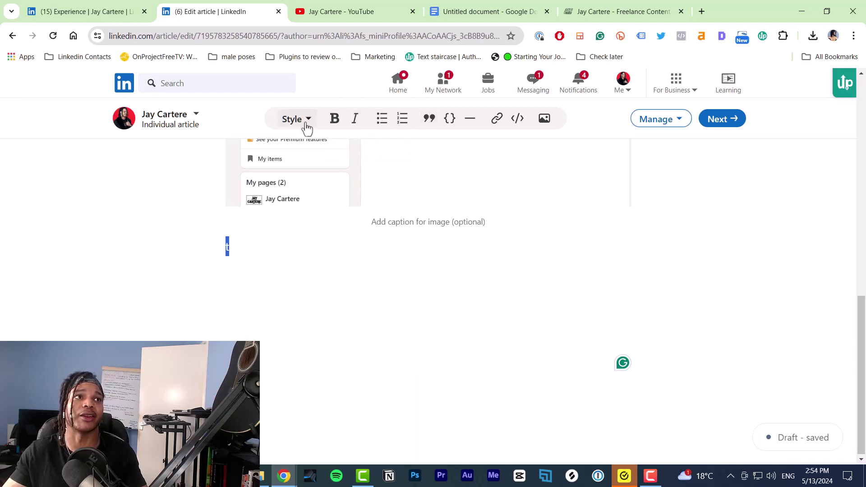
{"action": "key", "text": "BackSpace"}
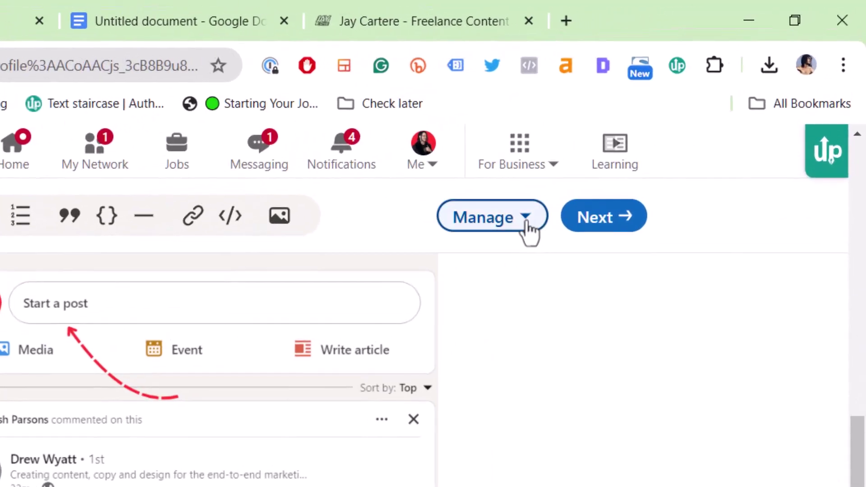
{"action": "left_click", "coordinate": [526, 218]}
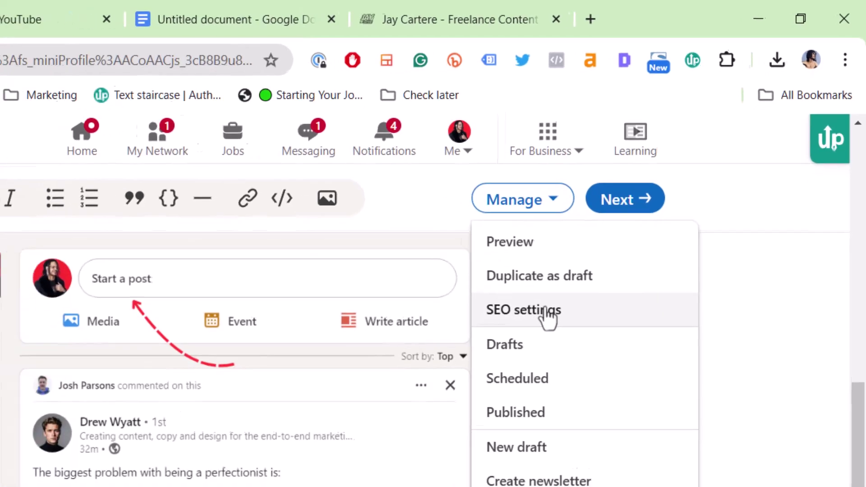
{"action": "left_click", "coordinate": [547, 311]}
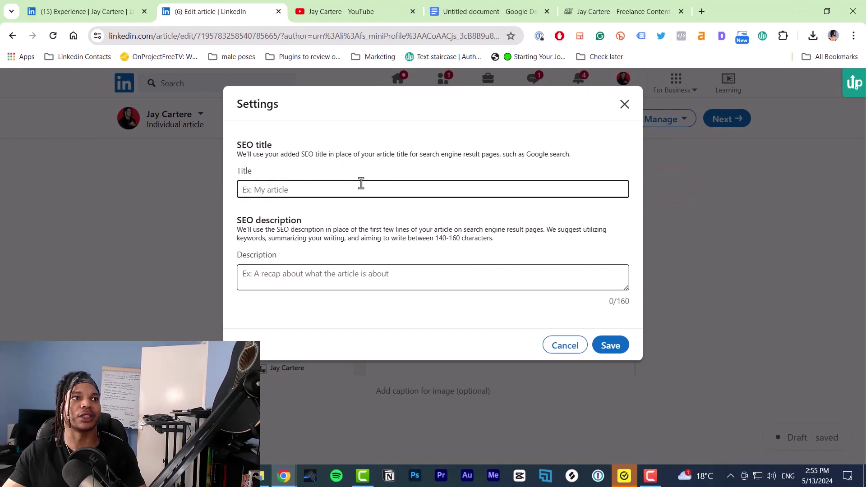
{"action": "left_click", "coordinate": [358, 184]}
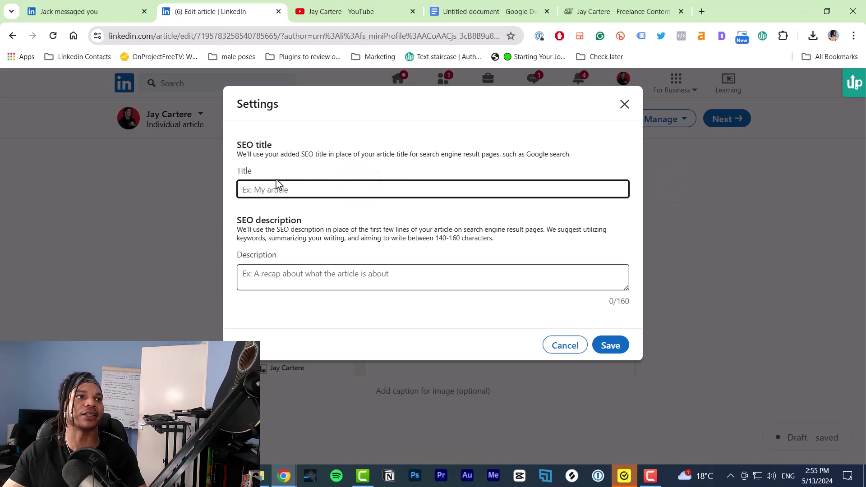
{"action": "left_click", "coordinate": [336, 276]}
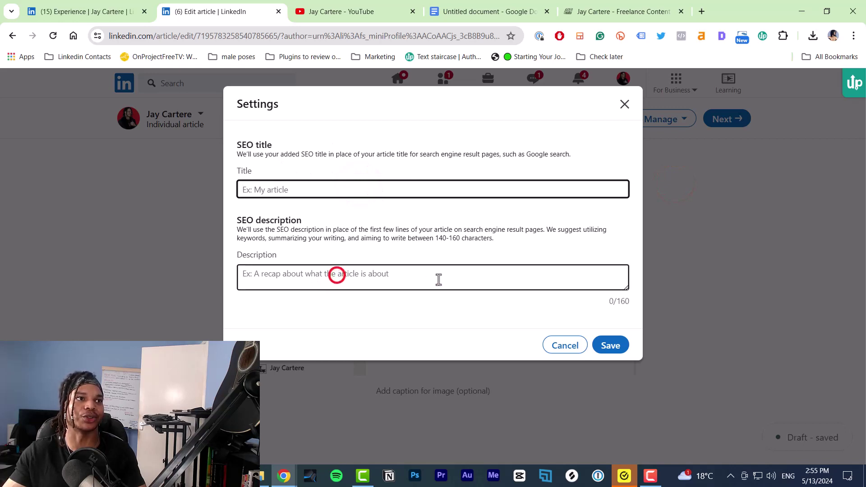
Close SEO settings, check the body image's URL and alt-text fields, then cancel.
{"action": "left_click", "coordinate": [625, 105]}
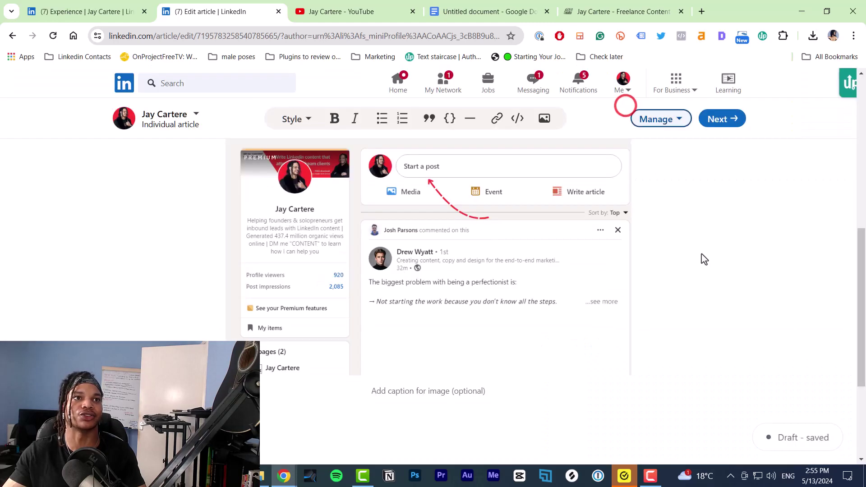
{"action": "scroll", "coordinate": [581, 239], "scroll_direction": "up", "scroll_amount": 1}
{"action": "left_click", "coordinate": [587, 246]}
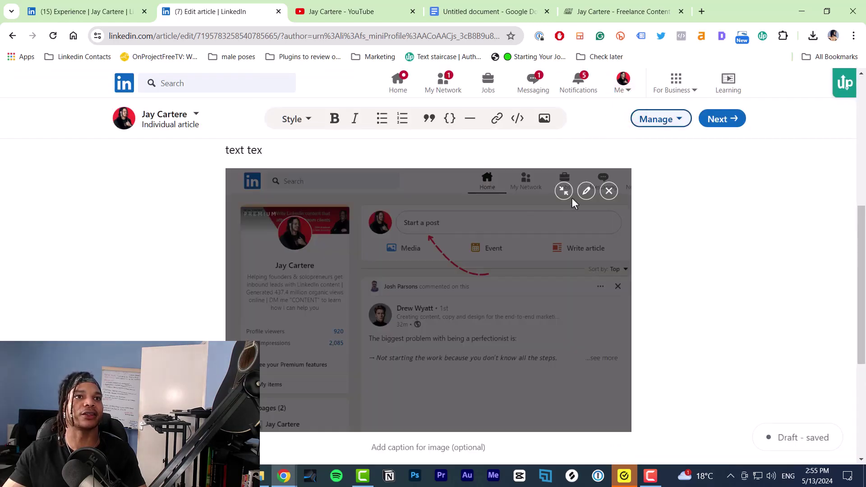
{"action": "left_click", "coordinate": [587, 192]}
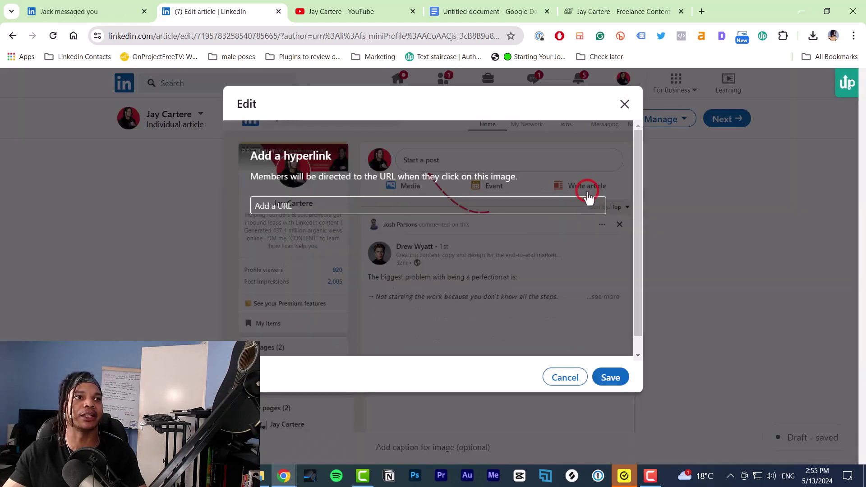
{"action": "left_click", "coordinate": [341, 210]}
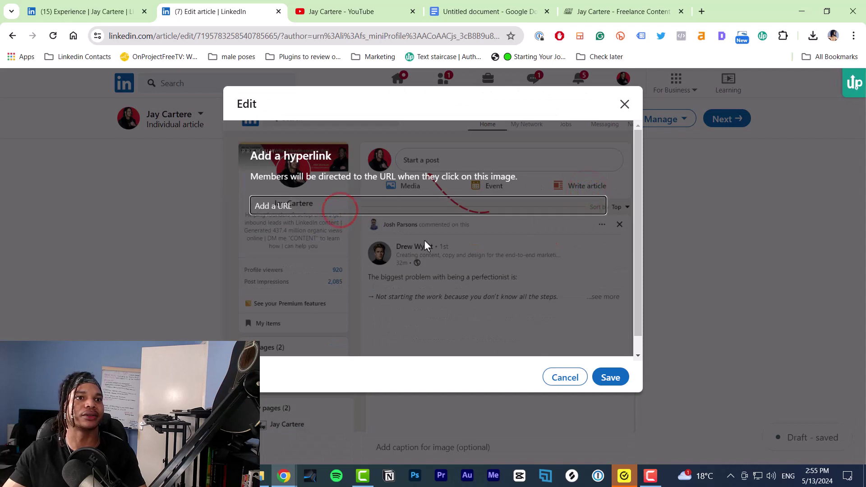
{"action": "scroll", "coordinate": [415, 236], "scroll_direction": "down", "scroll_amount": 1}
{"action": "left_click", "coordinate": [308, 350]}
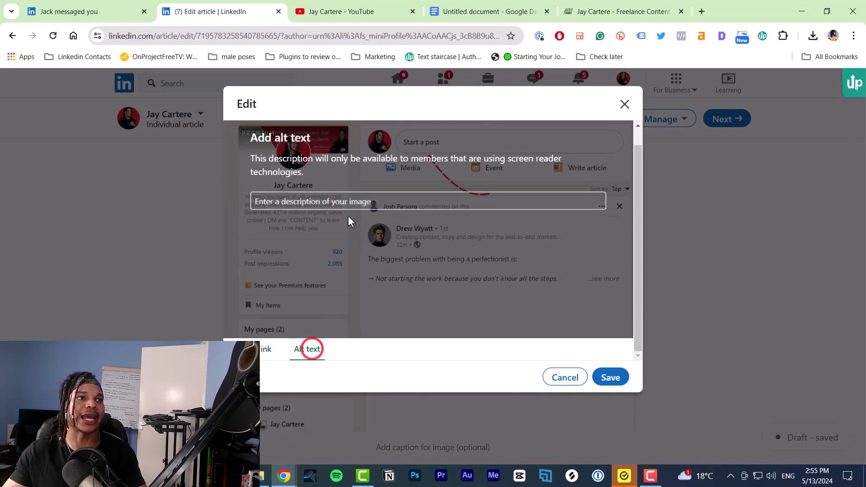
{"action": "left_click", "coordinate": [346, 201]}
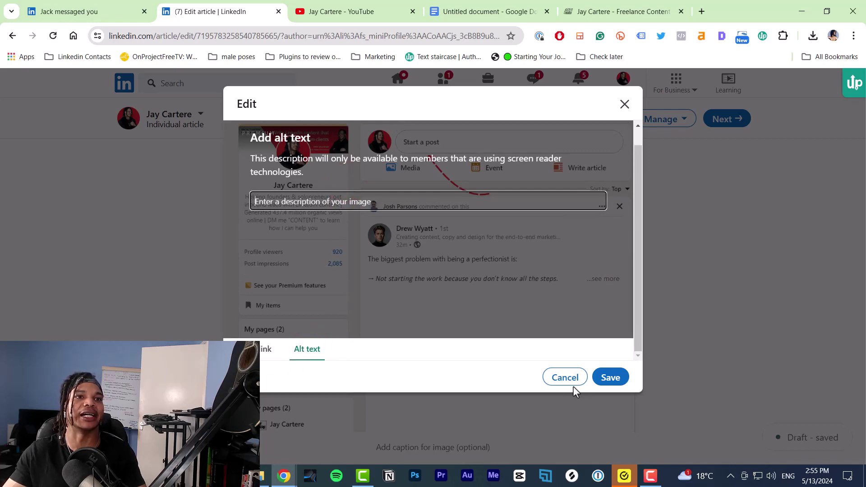
{"action": "left_click", "coordinate": [563, 377]}
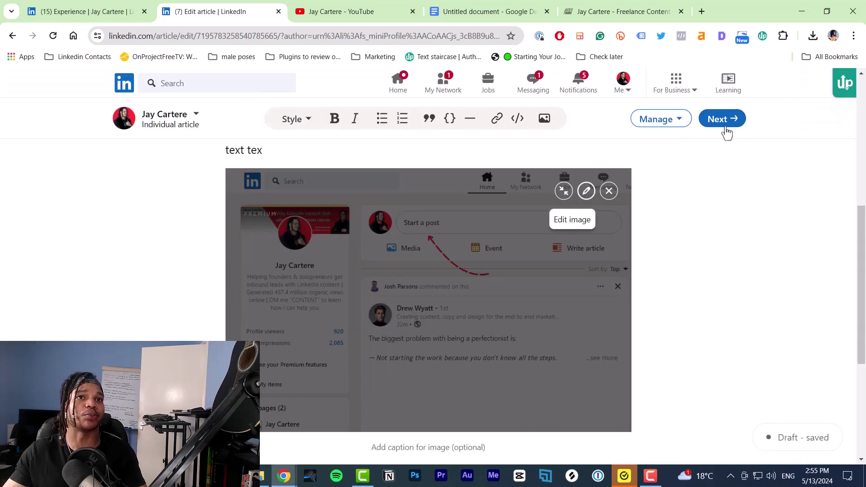
Go to publishing, paste the prepared caption, and add a colon after 'You'll discover'.
{"action": "left_click", "coordinate": [724, 121]}
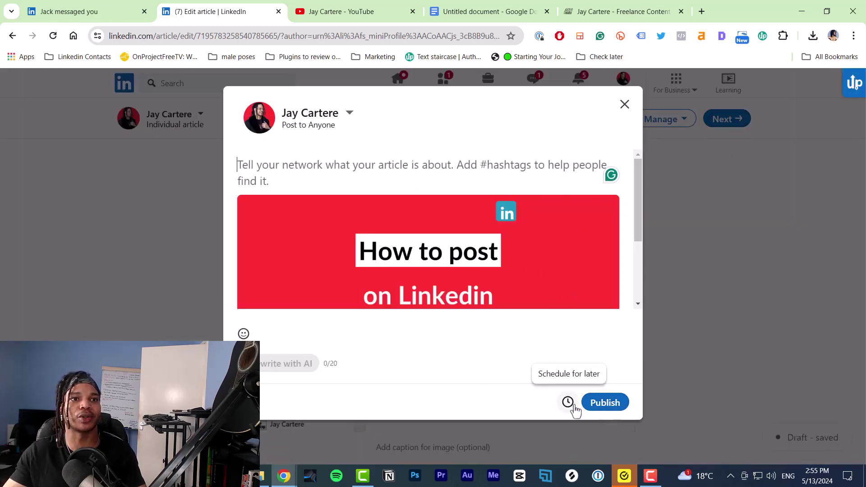
{"action": "left_click", "coordinate": [296, 168]}
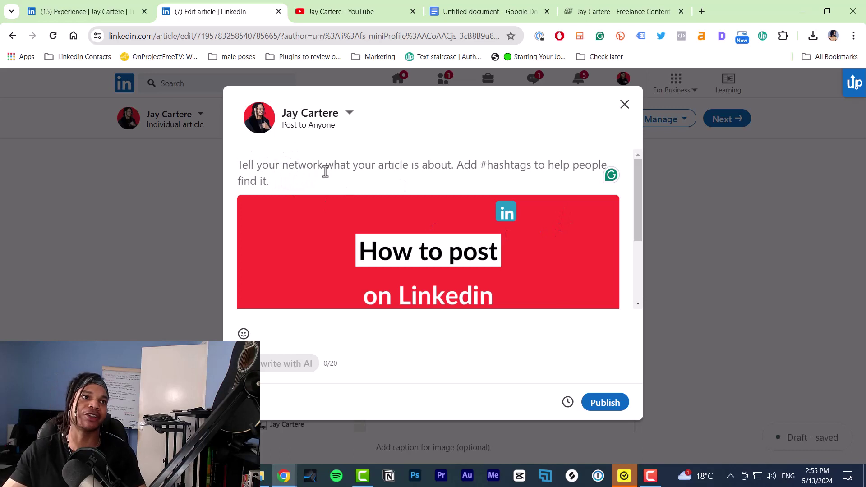
{"action": "scroll", "coordinate": [448, 188], "scroll_direction": "down", "scroll_amount": 3}
{"action": "scroll", "coordinate": [442, 207], "scroll_direction": "up", "scroll_amount": 3}
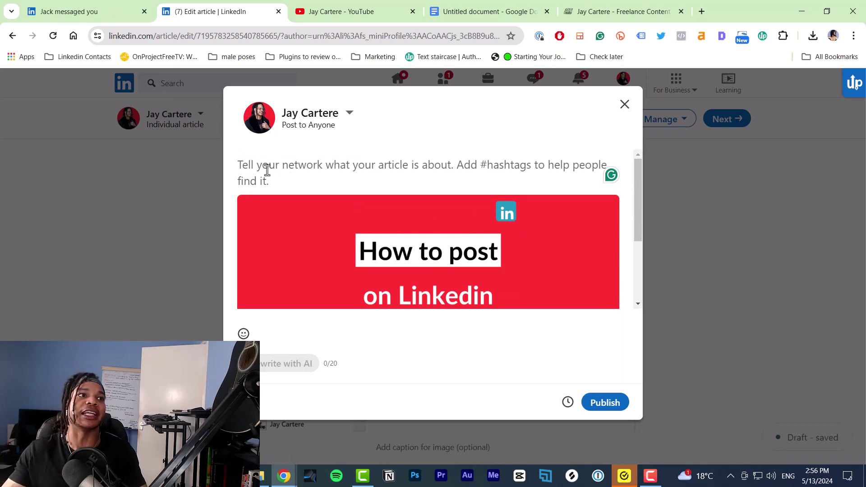
{"action": "type", "text": "Posting consistently on linkedin can be a struggle (but it doesn't have to be)  Here's how to post on linkedin +14 content ideas to get you started  You'll discover - how to post on linkedin - the best post types - and more"}
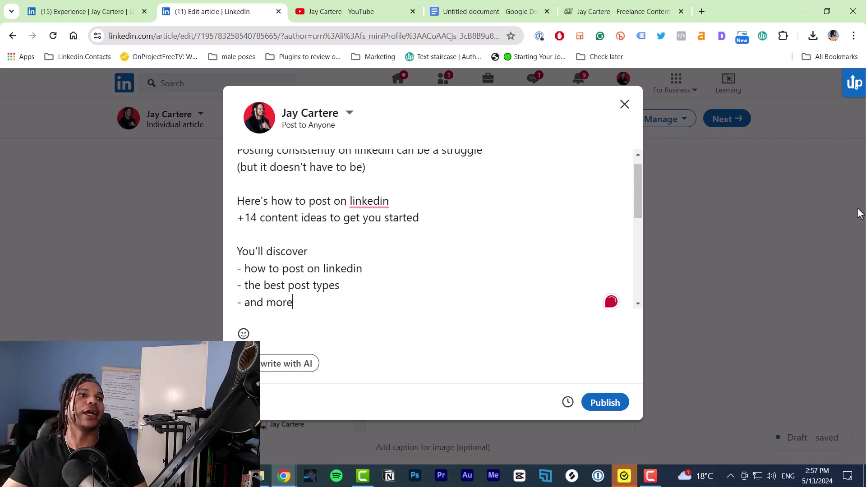
{"action": "scroll", "coordinate": [548, 253], "scroll_direction": "down", "scroll_amount": 3}
{"action": "scroll", "coordinate": [532, 259], "scroll_direction": "up", "scroll_amount": 6}
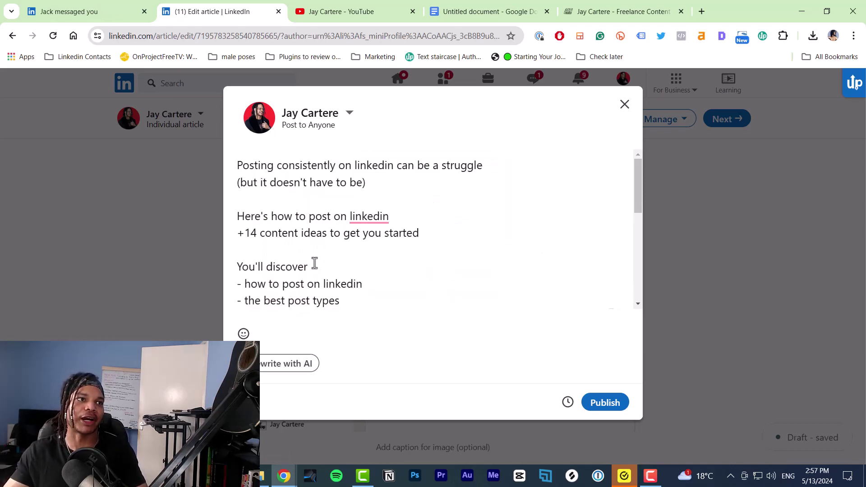
{"action": "scroll", "coordinate": [315, 263], "scroll_direction": "down", "scroll_amount": 2}
{"action": "scroll", "coordinate": [253, 207], "scroll_direction": "up", "scroll_amount": 1}
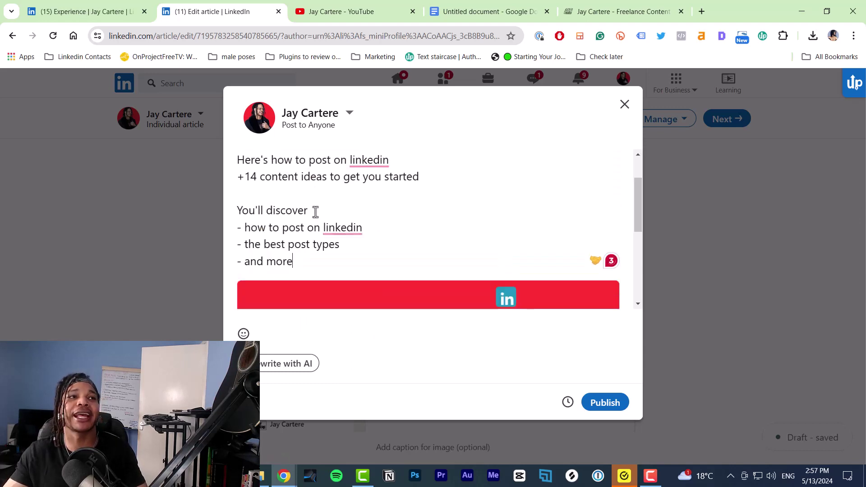
{"action": "type", "text": ":"}
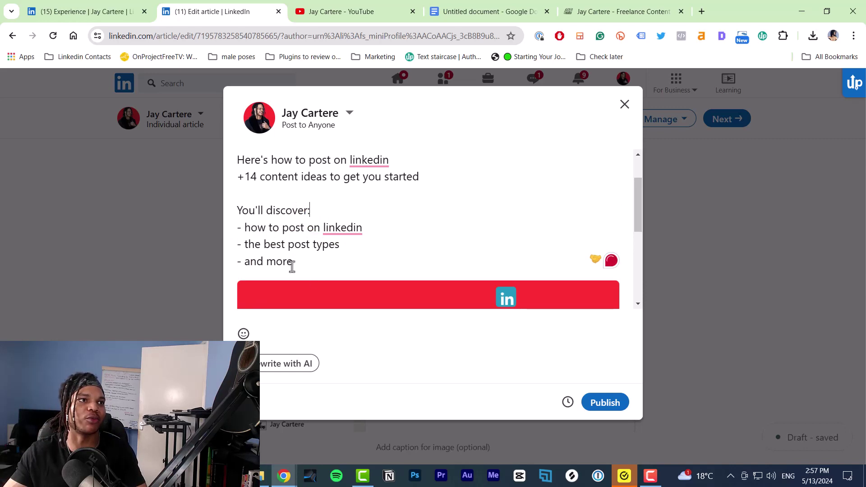
{"action": "scroll", "coordinate": [303, 244], "scroll_direction": "up", "scroll_amount": 2}
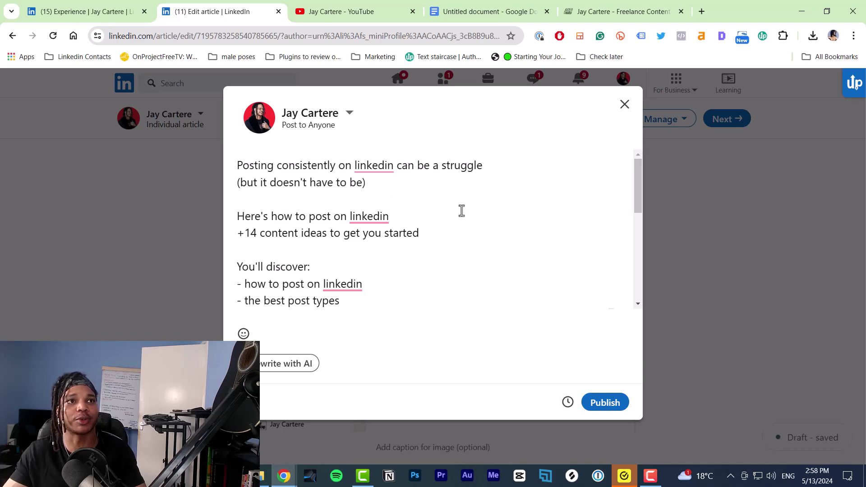
Add the closing line 'Click the article below:' after the caption's bullet list.
{"action": "left_click_drag", "start_coordinate": [383, 185], "coordinate": [241, 183]}
{"action": "left_click", "coordinate": [232, 216]}
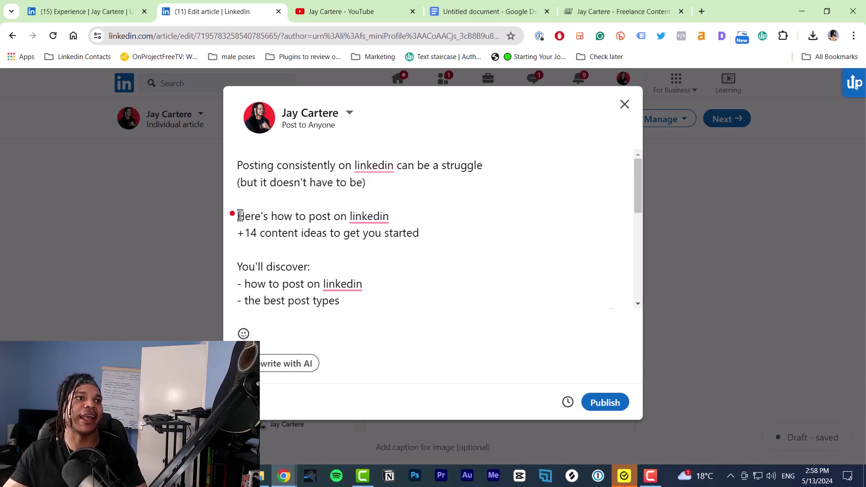
{"action": "left_click", "coordinate": [432, 234]}
{"action": "triple_click", "coordinate": [432, 234]}
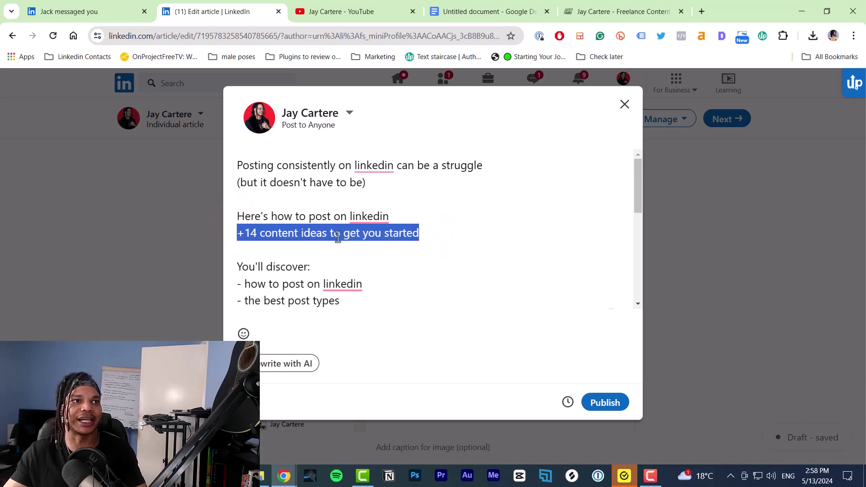
{"action": "scroll", "coordinate": [334, 233], "scroll_direction": "down", "scroll_amount": 1}
{"action": "left_click_drag", "start_coordinate": [239, 210], "coordinate": [310, 210]}
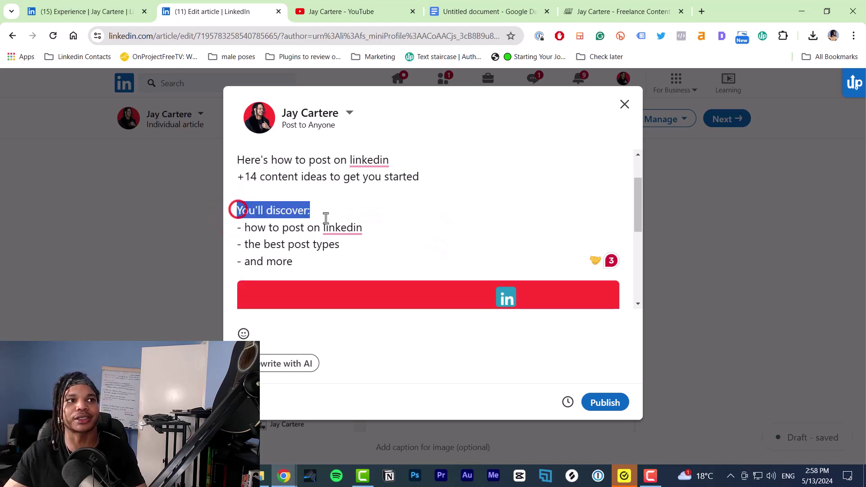
{"action": "left_click", "coordinate": [242, 210]}
{"action": "left_click_drag", "start_coordinate": [267, 228], "coordinate": [363, 228]}
{"action": "left_click_drag", "start_coordinate": [244, 245], "coordinate": [315, 264]}
{"action": "left_click", "coordinate": [310, 263]}
{"action": "key", "text": "Return"}
{"action": "key", "text": "Return"}
{"action": "type", "text": "Click the article below:"}
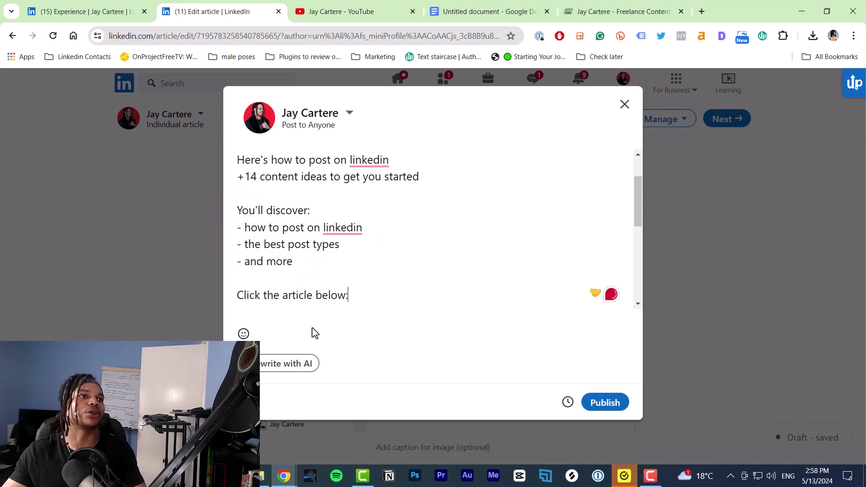
{"action": "scroll", "coordinate": [310, 300], "scroll_direction": "down", "scroll_amount": 3}
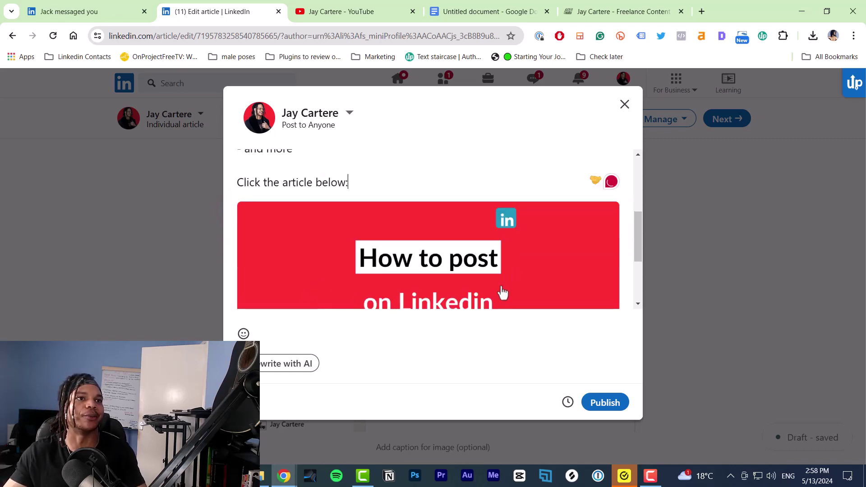
{"action": "scroll", "coordinate": [400, 208], "scroll_direction": "up", "scroll_amount": 4}
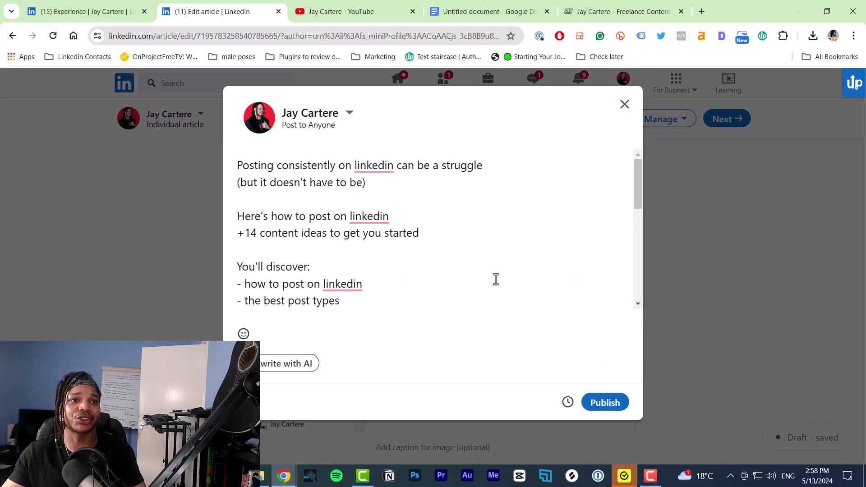
Discard the unfinished post and open the LinkedIn home feed in a new tab.
{"action": "left_click", "coordinate": [625, 107]}
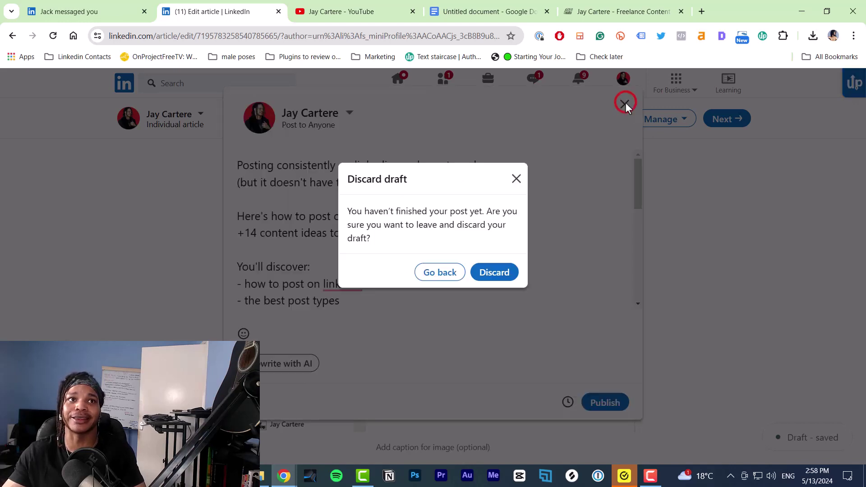
{"action": "left_click", "coordinate": [491, 273]}
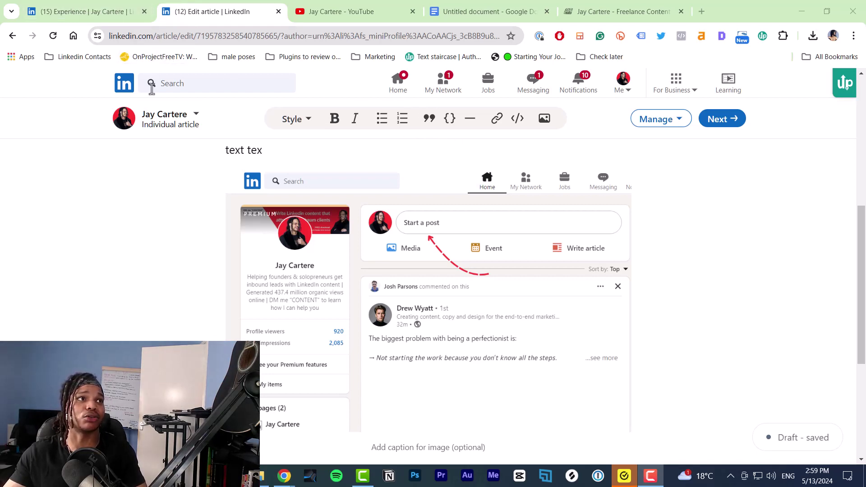
{"action": "right_click", "coordinate": [128, 89]}
{"action": "left_click", "coordinate": [160, 96]}
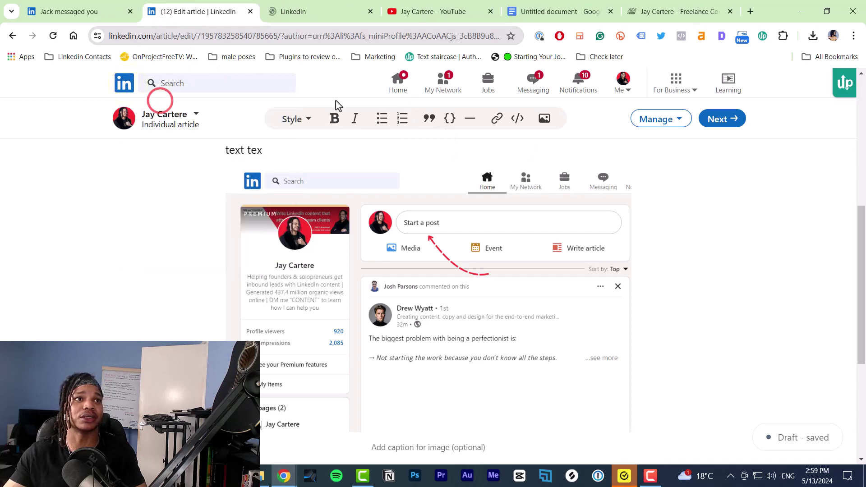
{"action": "left_click", "coordinate": [319, 12]}
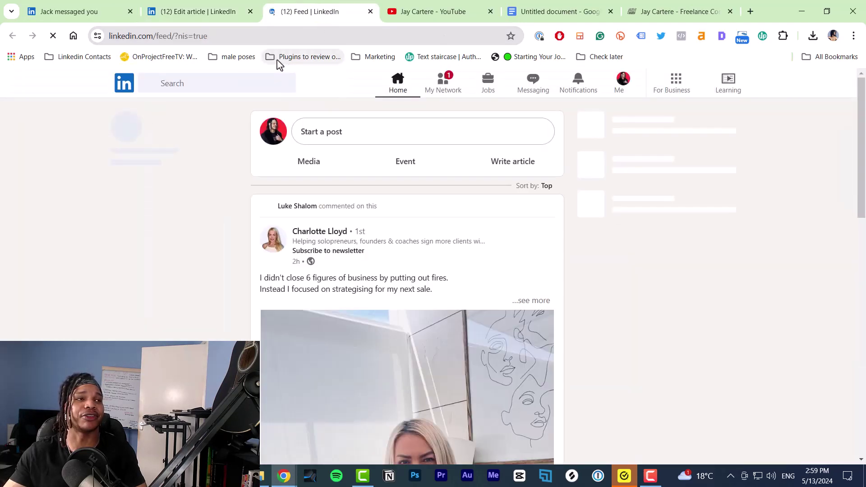
{"action": "right_click", "coordinate": [289, 138]}
{"action": "left_click", "coordinate": [298, 148]}
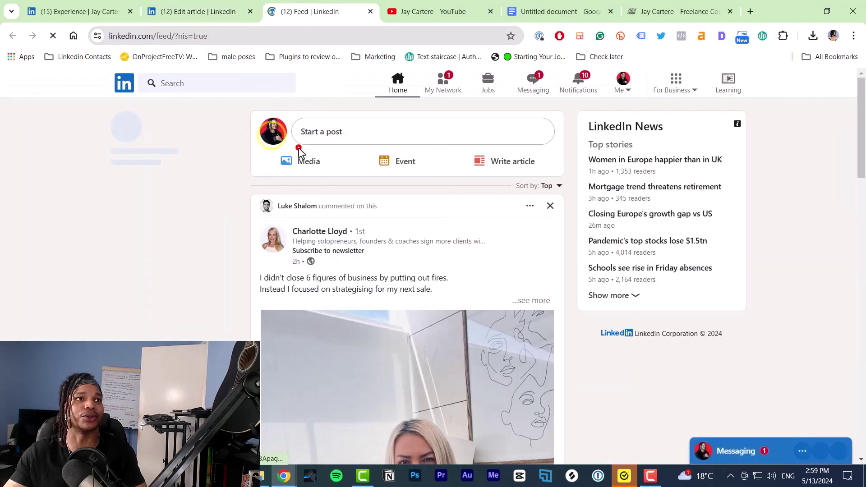
{"action": "scroll", "coordinate": [252, 245], "scroll_direction": "down", "scroll_amount": 3}
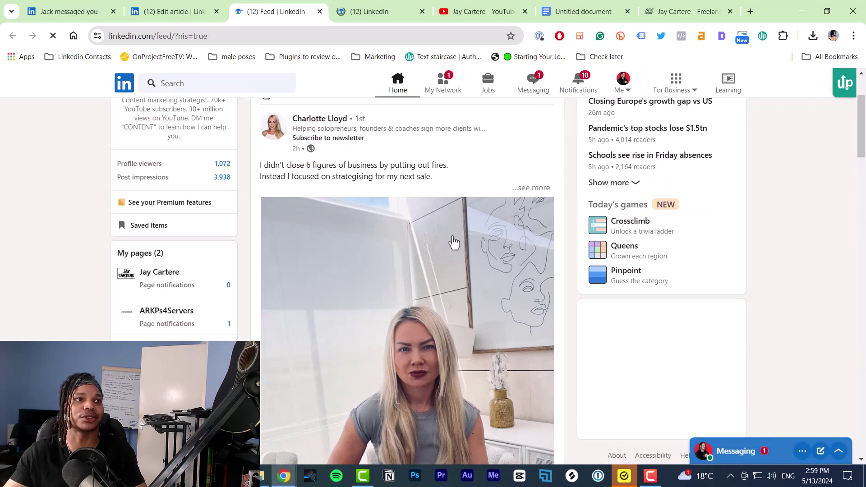
{"action": "scroll", "coordinate": [453, 243], "scroll_direction": "down", "scroll_amount": 5}
{"action": "scroll", "coordinate": [443, 230], "scroll_direction": "down", "scroll_amount": 10}
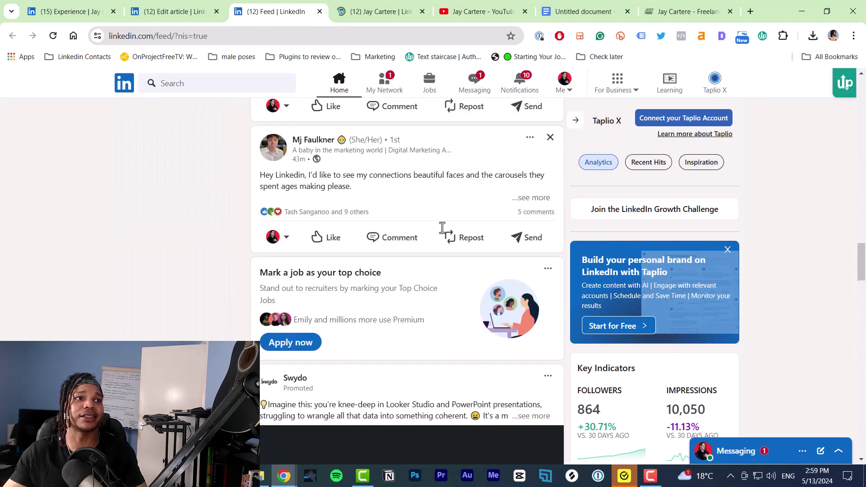
{"action": "scroll", "coordinate": [442, 228], "scroll_direction": "down", "scroll_amount": 15}
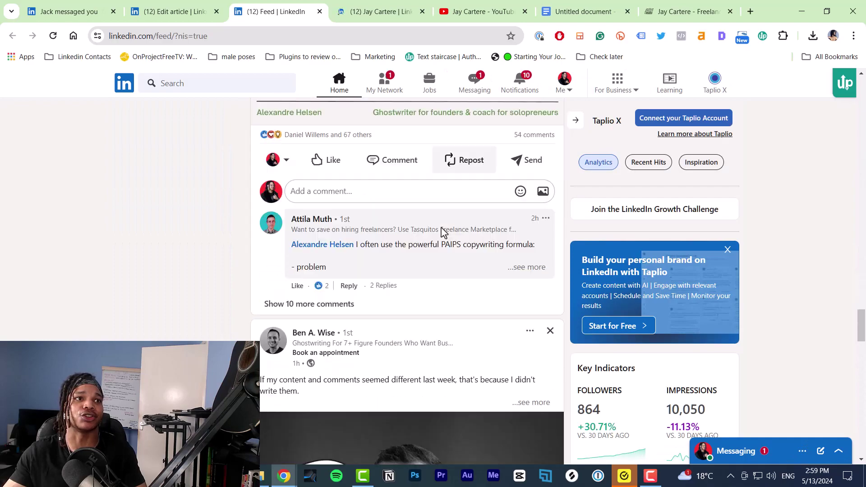
{"action": "scroll", "coordinate": [441, 231], "scroll_direction": "down", "scroll_amount": 15}
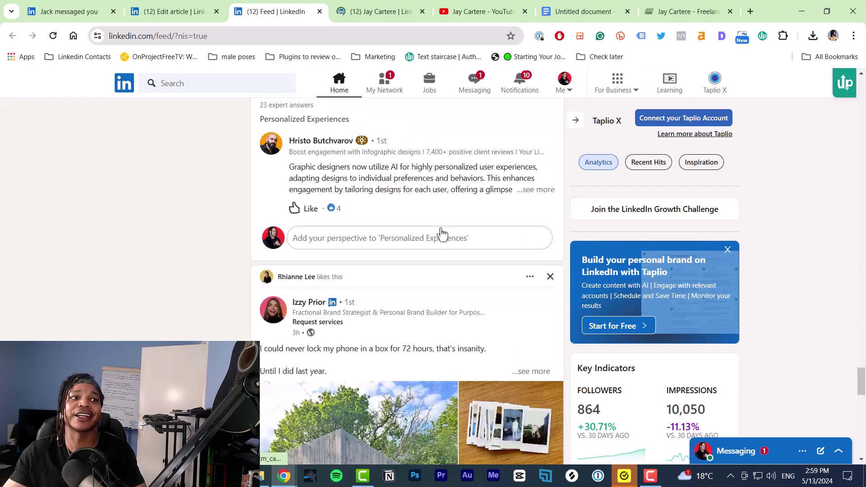
{"action": "scroll", "coordinate": [442, 232], "scroll_direction": "down", "scroll_amount": 15}
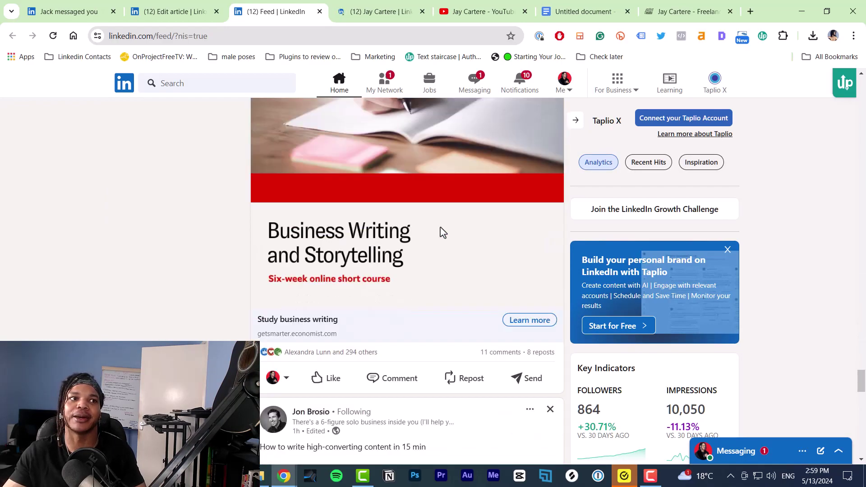
{"action": "scroll", "coordinate": [442, 231], "scroll_direction": "up", "scroll_amount": 9}
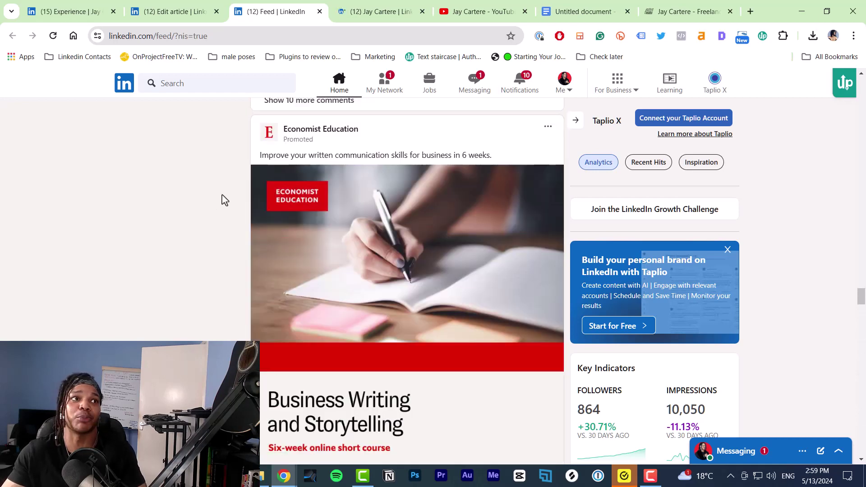
{"action": "scroll", "coordinate": [223, 197], "scroll_direction": "down", "scroll_amount": 3}
{"action": "scroll", "coordinate": [365, 248], "scroll_direction": "up", "scroll_amount": 3}
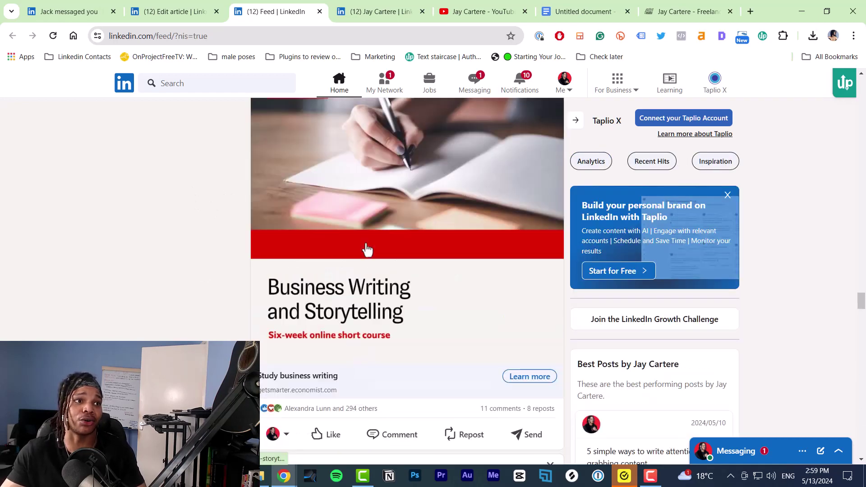
{"action": "scroll", "coordinate": [366, 249], "scroll_direction": "down", "scroll_amount": 3}
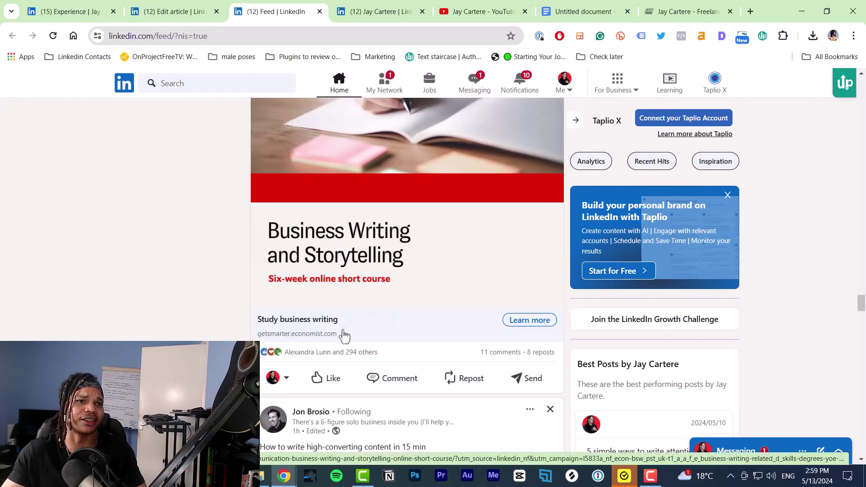
{"action": "scroll", "coordinate": [345, 334], "scroll_direction": "up", "scroll_amount": 4}
{"action": "scroll", "coordinate": [345, 334], "scroll_direction": "up", "scroll_amount": 3}
{"action": "scroll", "coordinate": [410, 261], "scroll_direction": "down", "scroll_amount": 10}
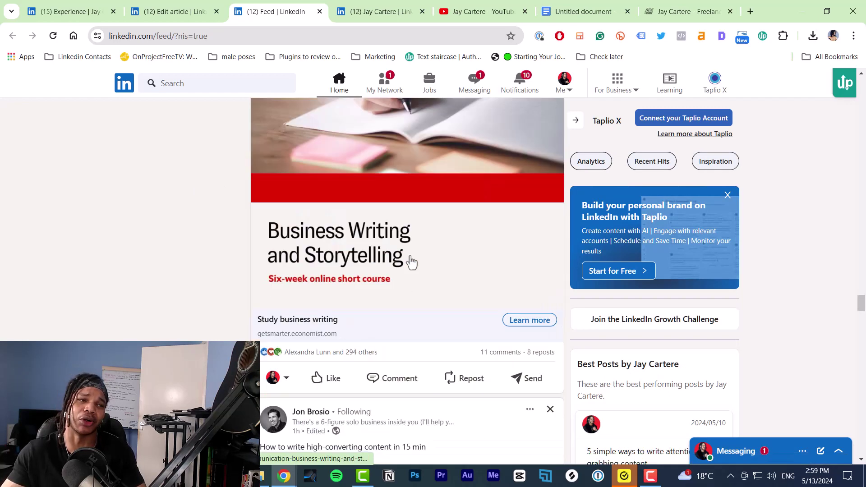
{"action": "scroll", "coordinate": [411, 262], "scroll_direction": "down", "scroll_amount": 15}
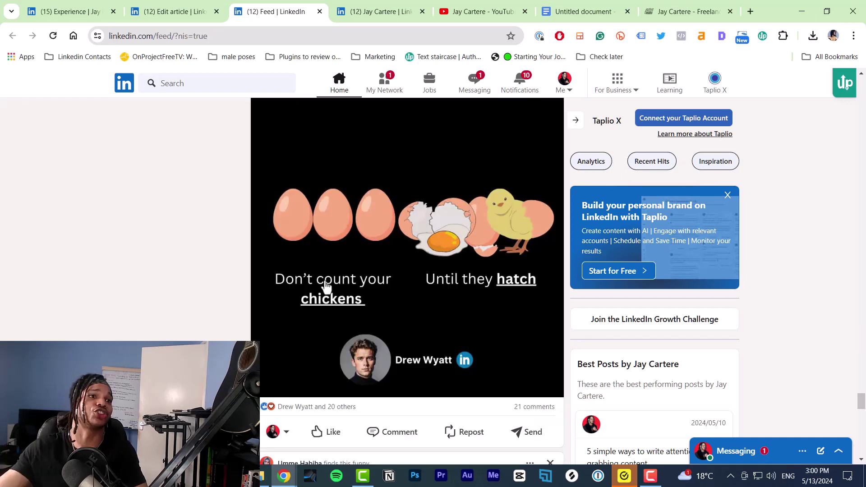
{"action": "scroll", "coordinate": [313, 285], "scroll_direction": "down", "scroll_amount": 15}
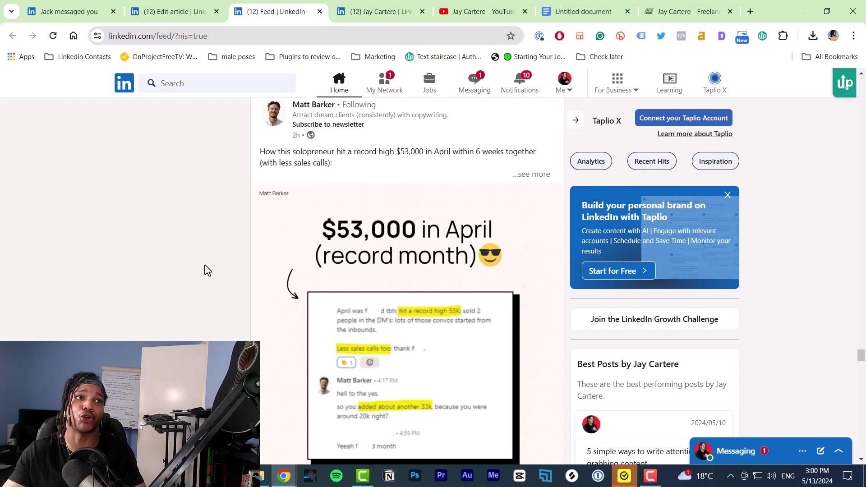
Highlight a feed post's intro paragraph, then switch to the profile tab showing Services.
{"action": "triple_click", "coordinate": [261, 161]}
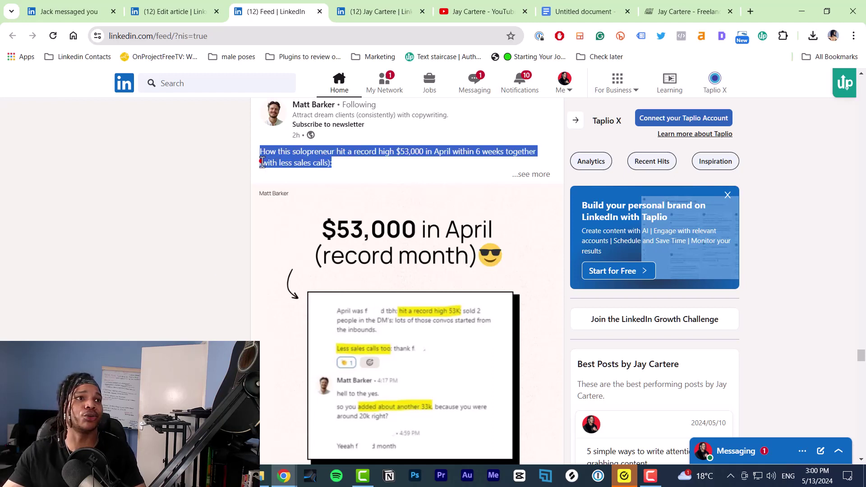
{"action": "left_click", "coordinate": [261, 161]}
{"action": "left_click_drag", "start_coordinate": [260, 150], "coordinate": [336, 185]}
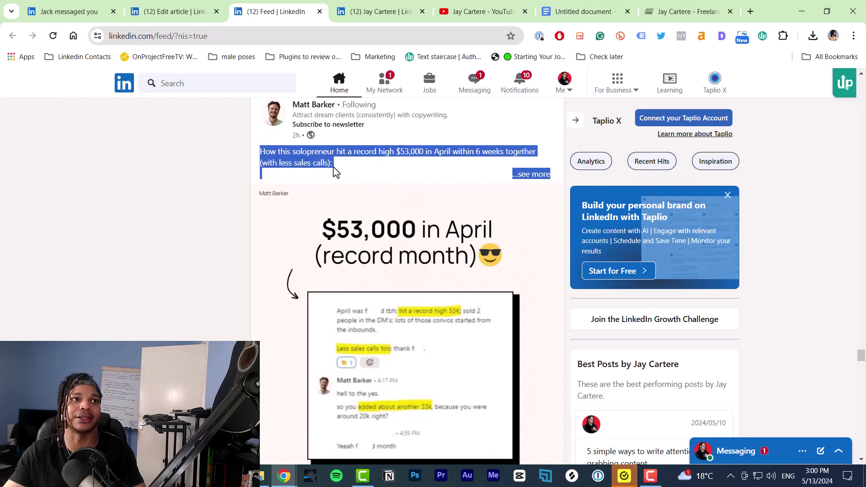
{"action": "left_click", "coordinate": [333, 167]}
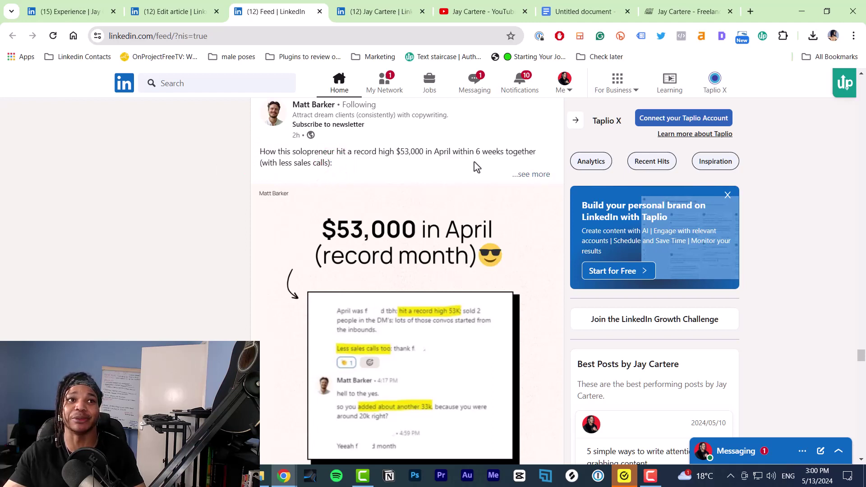
{"action": "left_click_drag", "start_coordinate": [258, 149], "coordinate": [496, 175]}
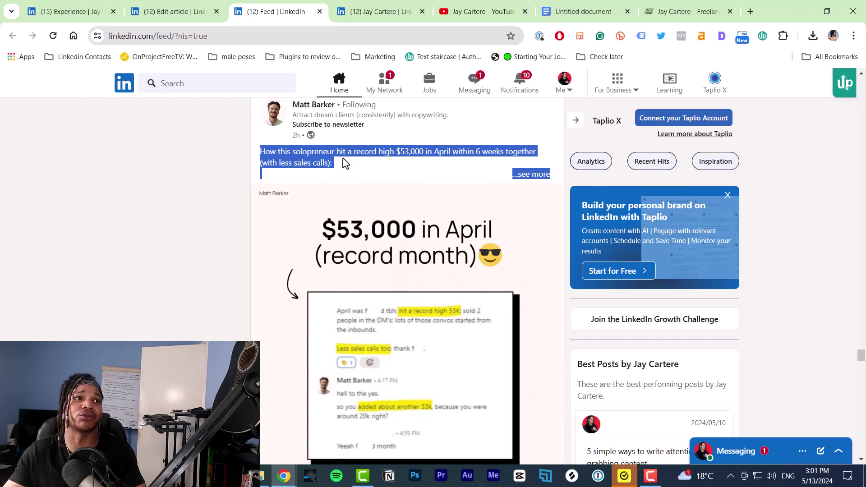
{"action": "left_click", "coordinate": [200, 151]}
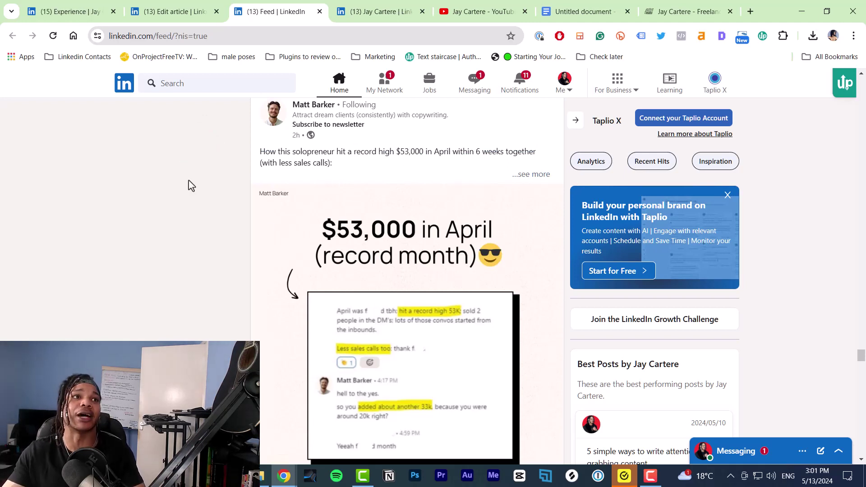
{"action": "left_click", "coordinate": [360, 12]}
Filter the profile's Activity to Articles and show the full articles list.
{"action": "scroll", "coordinate": [353, 246], "scroll_direction": "down", "scroll_amount": 15}
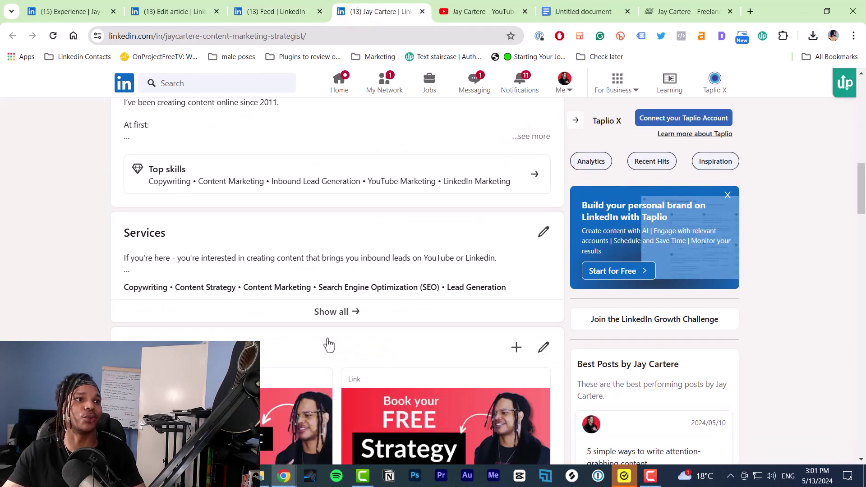
{"action": "left_click", "coordinate": [294, 325]}
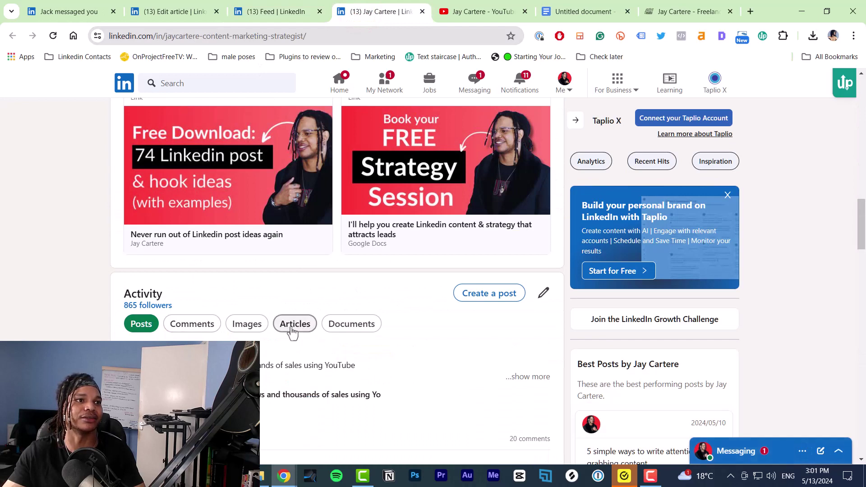
{"action": "scroll", "coordinate": [212, 289], "scroll_direction": "down", "scroll_amount": 4}
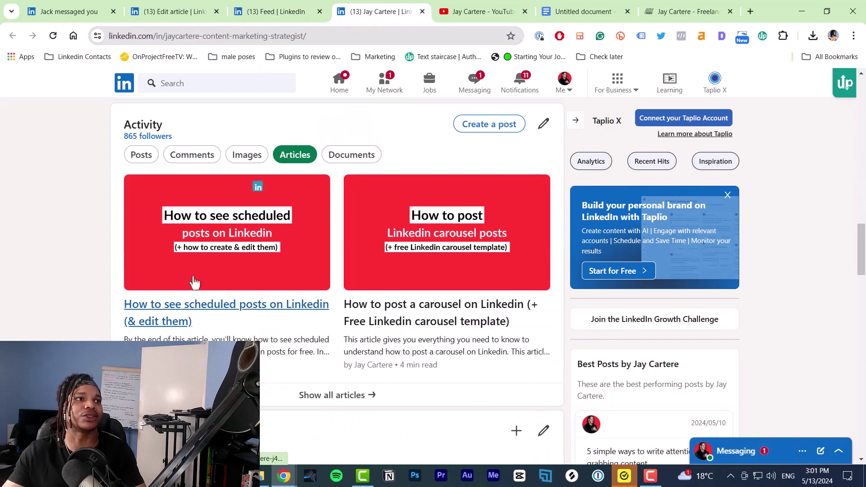
{"action": "left_click", "coordinate": [318, 394]}
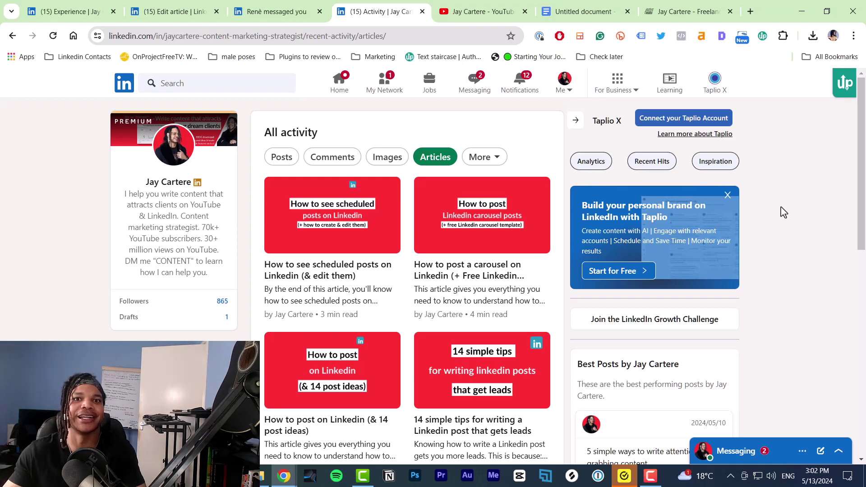
Open the '14 simple tips for writing a Linkedin post that gets leads' article in a new tab.
{"action": "scroll", "coordinate": [507, 308], "scroll_direction": "down", "scroll_amount": 3}
{"action": "right_click", "coordinate": [506, 308]}
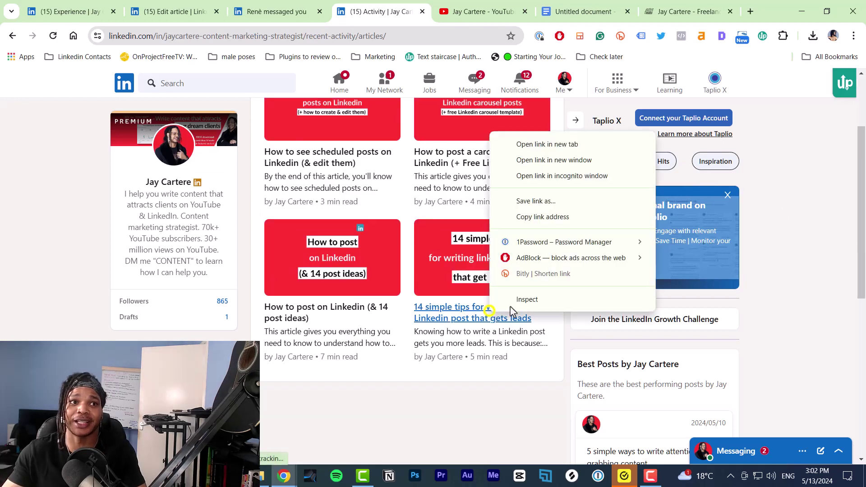
{"action": "left_click", "coordinate": [551, 144]}
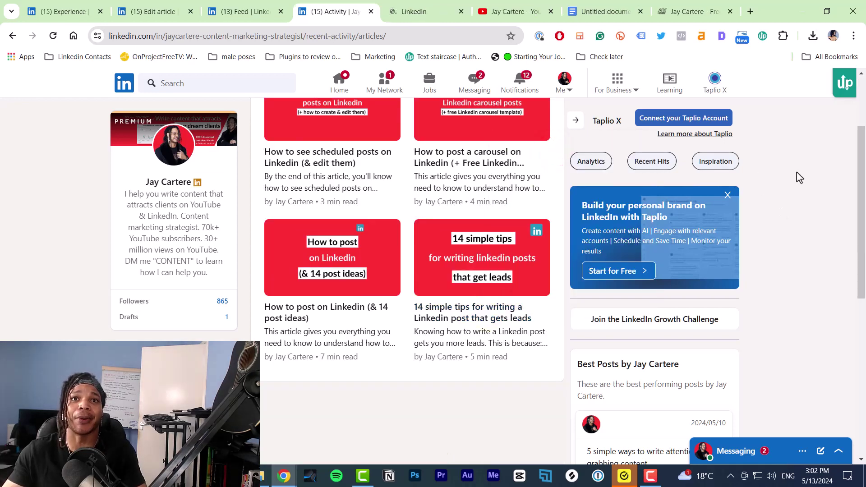